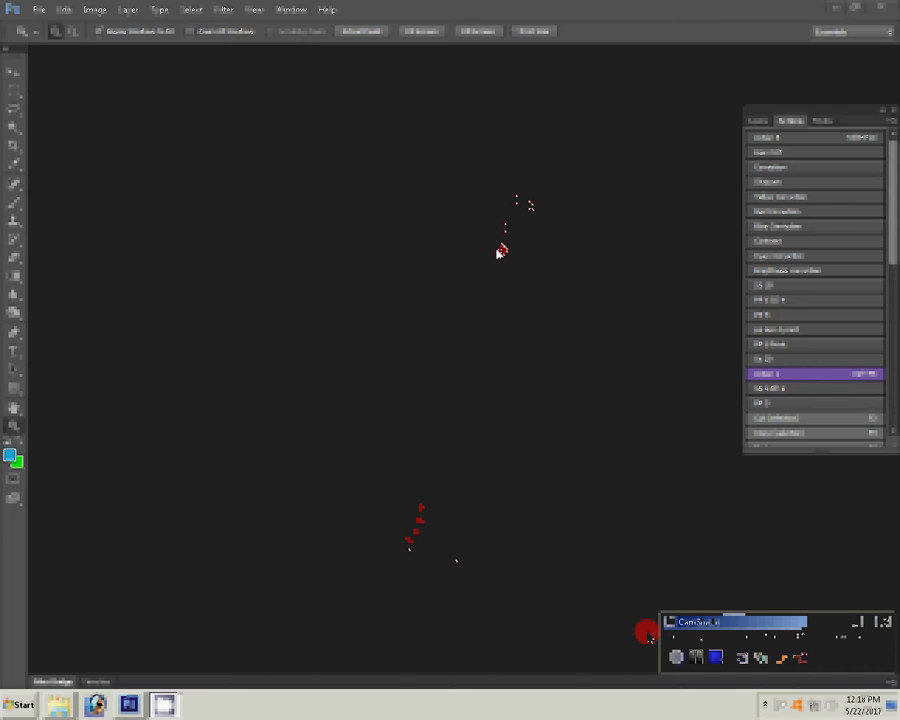
Bring up a new document prefilled at 402×520 pixels, 300 pixels per inch
{"action": "key", "text": "ctrl+n"}
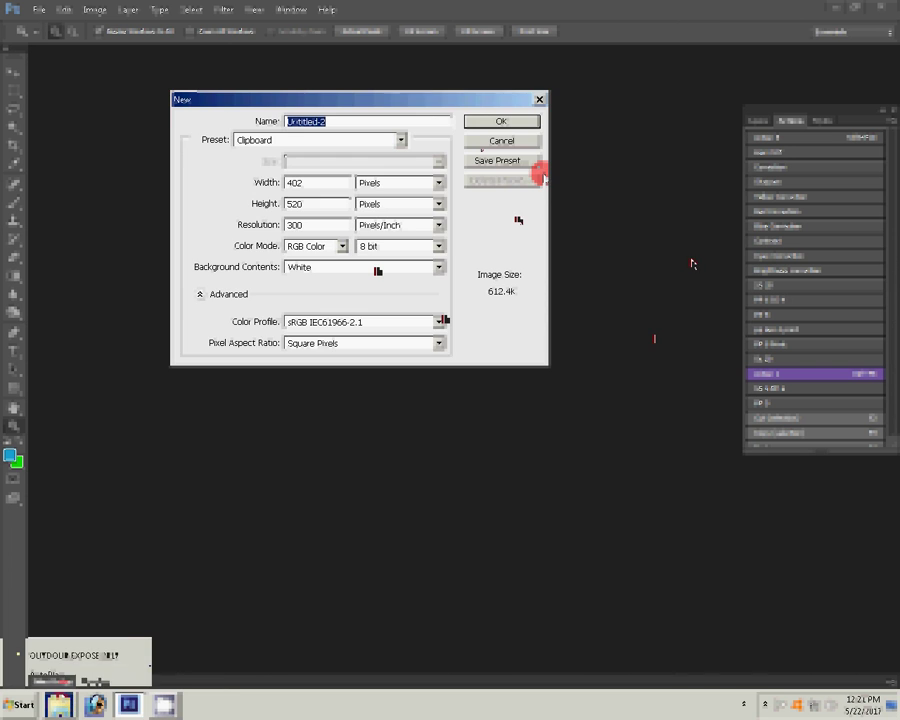
Cancel the new document and open the portrait from the memory card's DCIM photo folder
{"action": "left_click", "coordinate": [50, 672]}
{"action": "left_click", "coordinate": [419, 456]}
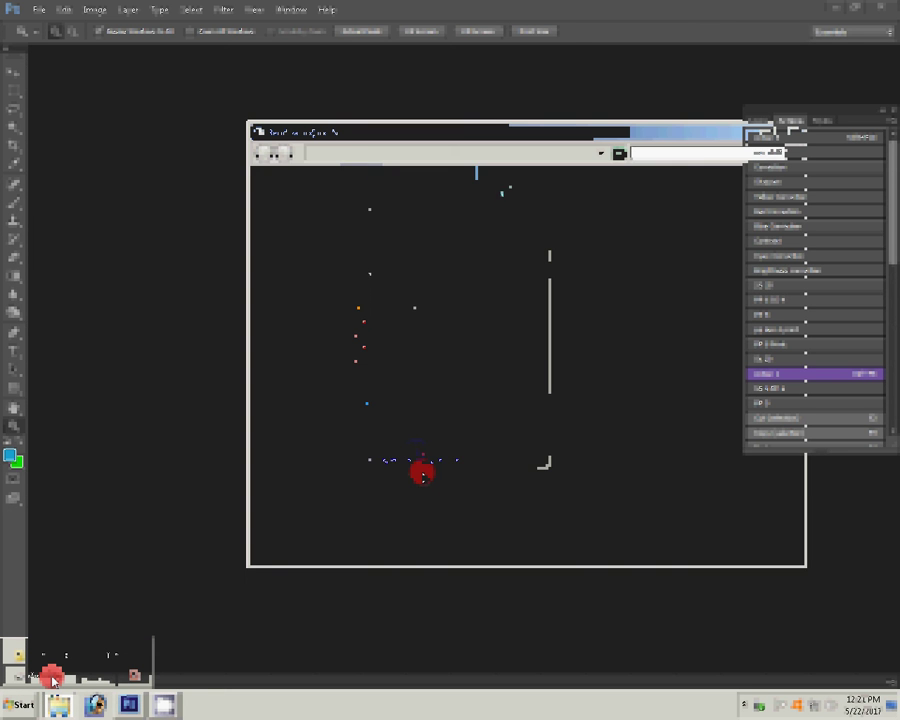
{"action": "key", "text": "Down"}
{"action": "key", "text": "Return"}
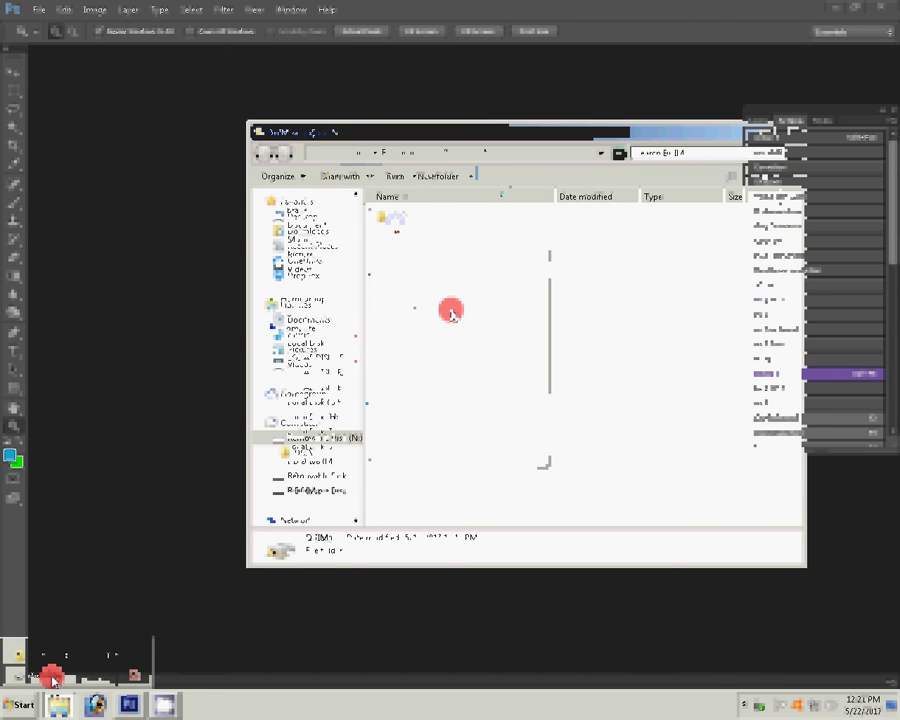
{"action": "key", "text": "Return"}
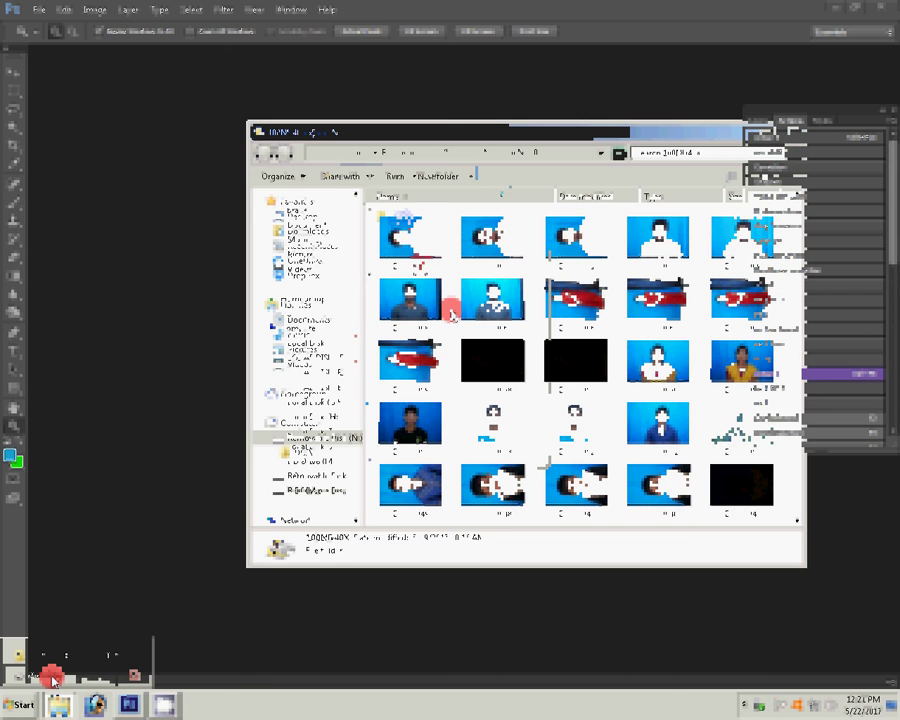
{"action": "key", "text": "Down"}
{"action": "key", "text": "Return"}
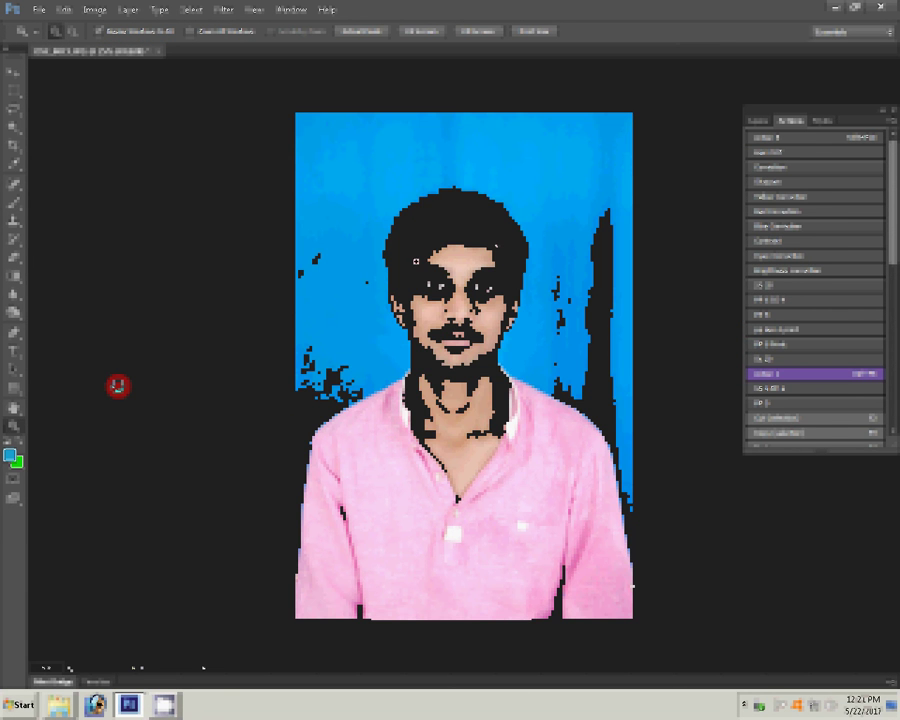
Crop the portrait to a head-and-shoulders passport frame and fit it to the screen
{"action": "key", "text": "w"}
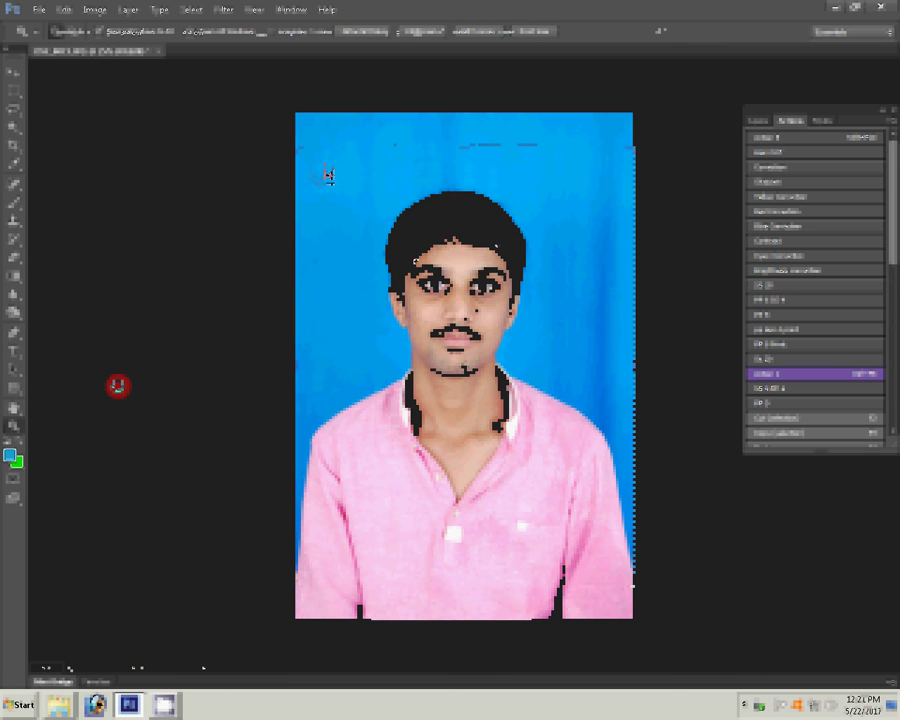
{"action": "left_click", "coordinate": [603, 524]}
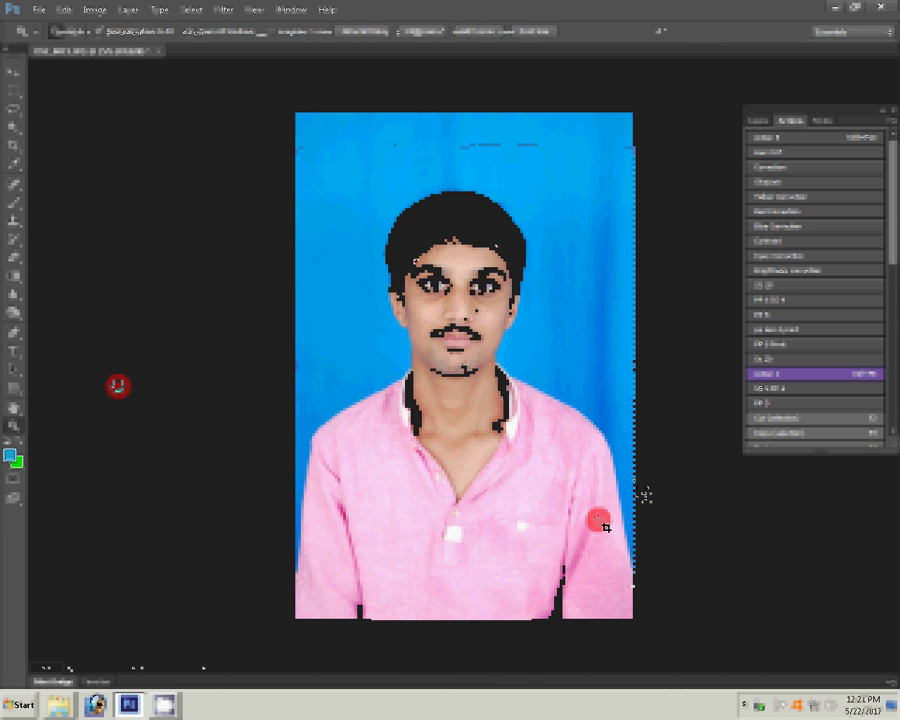
{"action": "left_click", "coordinate": [520, 300]}
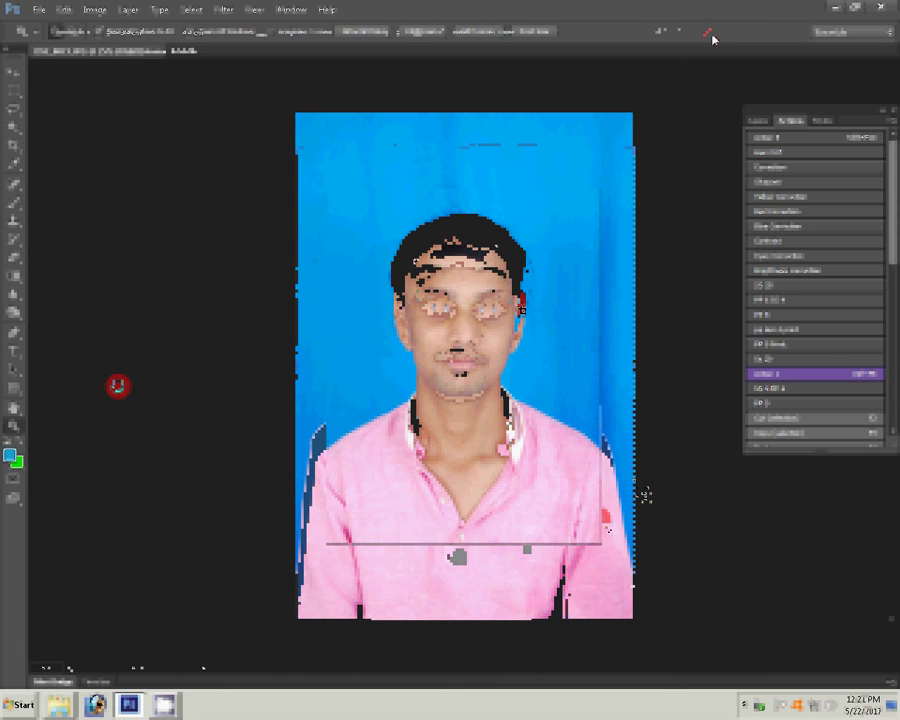
{"action": "left_click", "coordinate": [472, 293]}
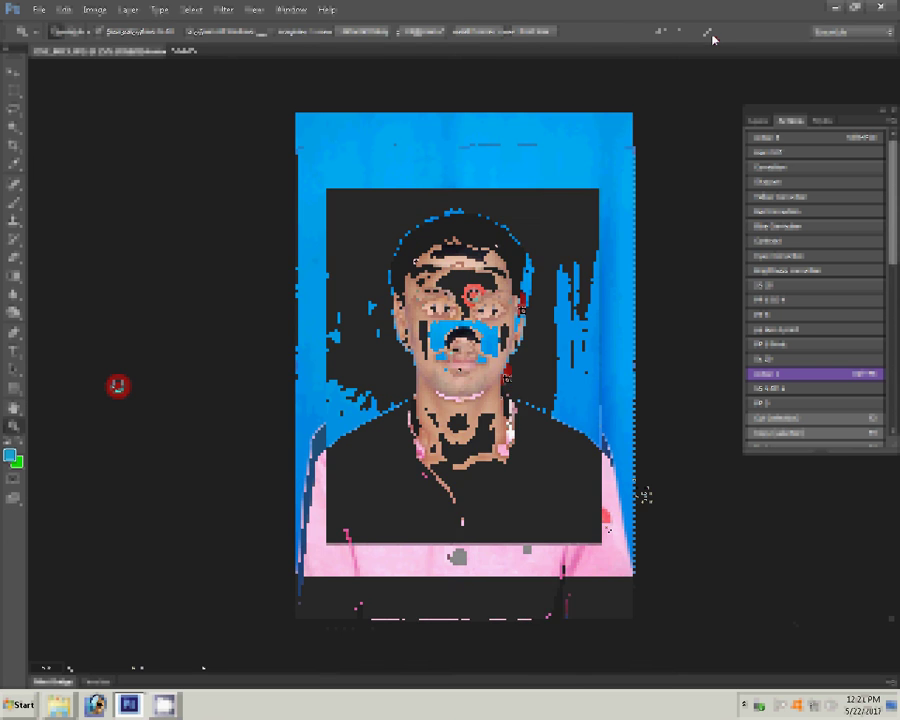
{"action": "left_click", "coordinate": [462, 370], "text": "alt"}
{"action": "right_click", "coordinate": [489, 385]}
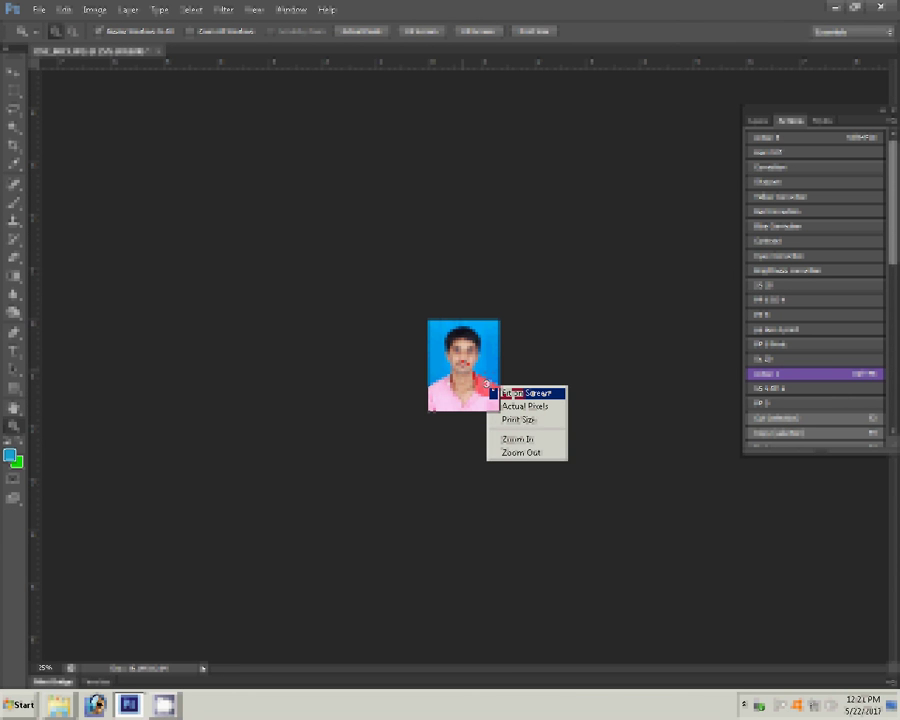
{"action": "left_click", "coordinate": [505, 393]}
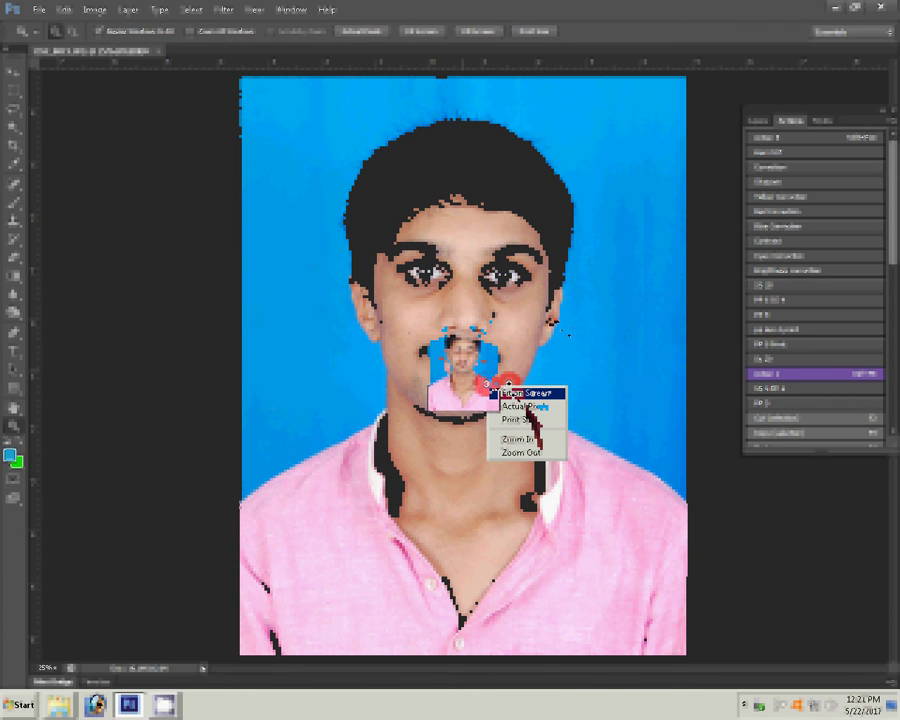
Smooth the portrait's skin with the Magic Pro filter at graininess 99
{"action": "left_click", "coordinate": [758, 121]}
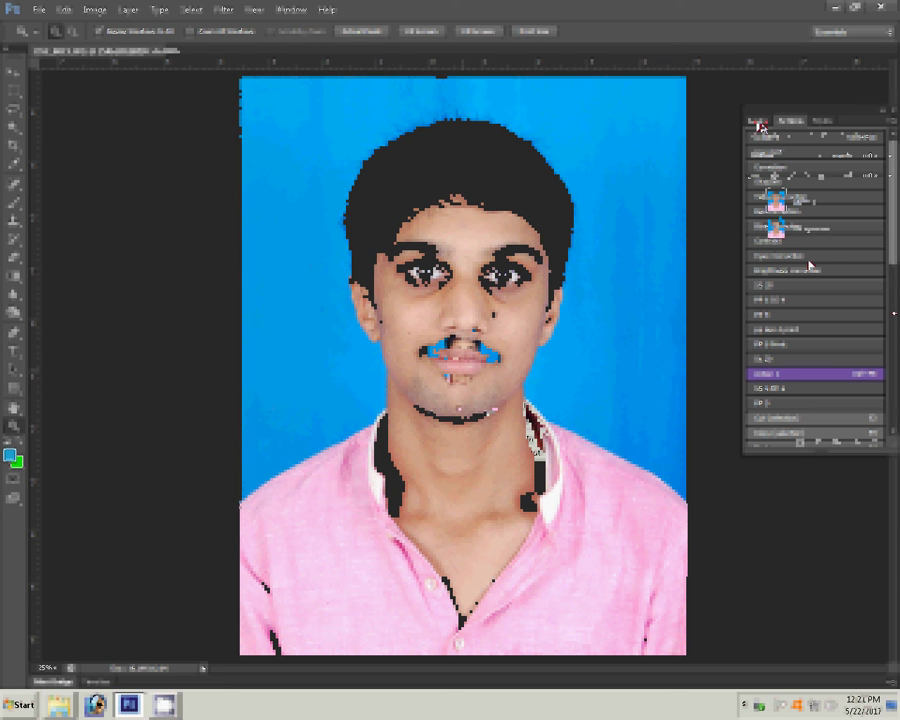
{"action": "left_click", "coordinate": [223, 9]}
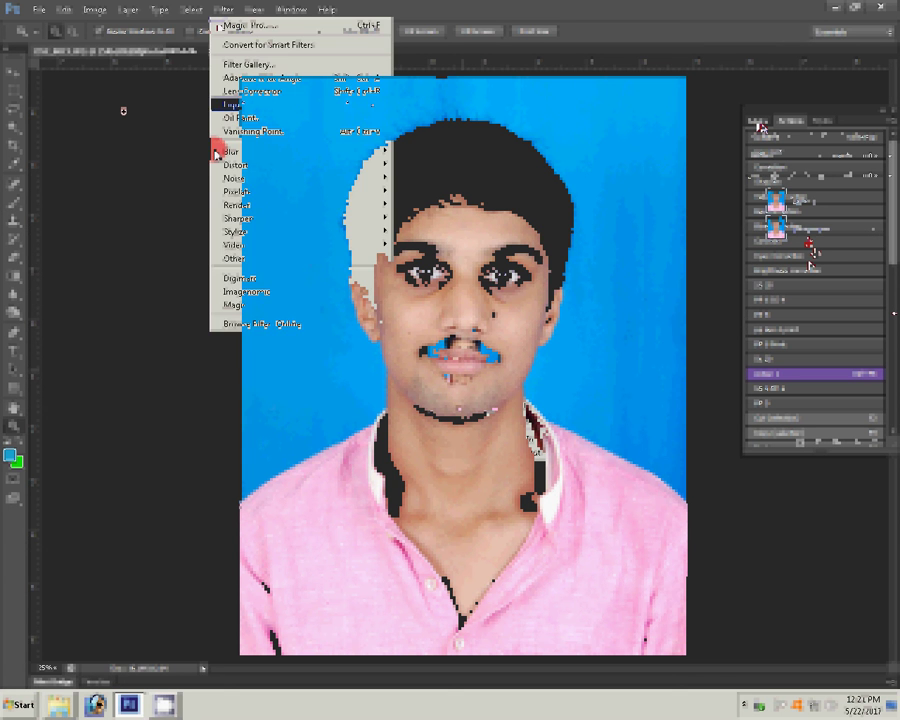
{"action": "left_click", "coordinate": [250, 305]}
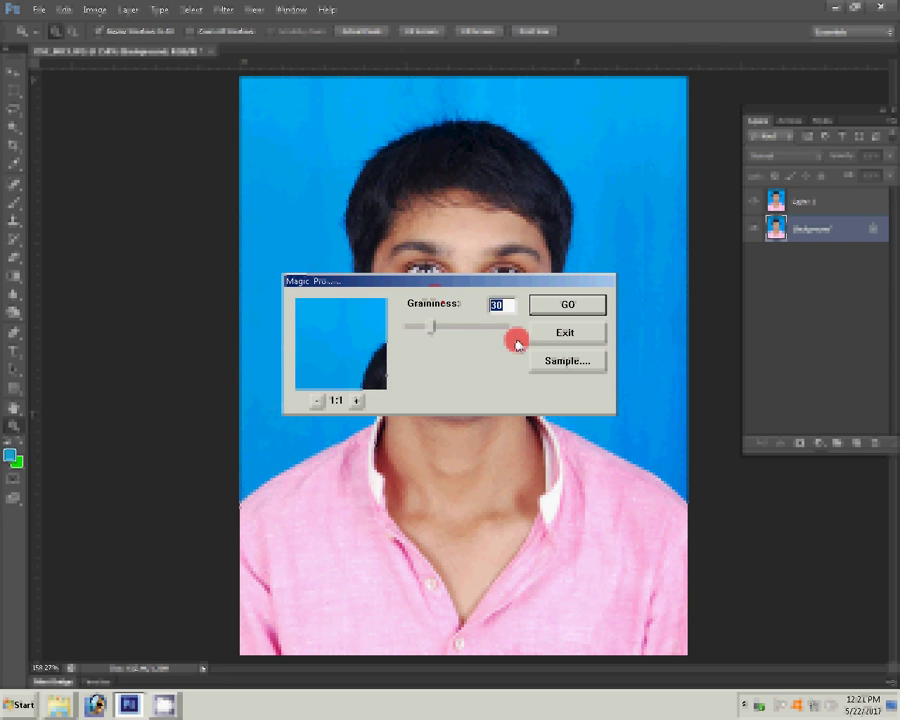
{"action": "type", "text": "99"}
{"action": "left_click", "coordinate": [552, 304]}
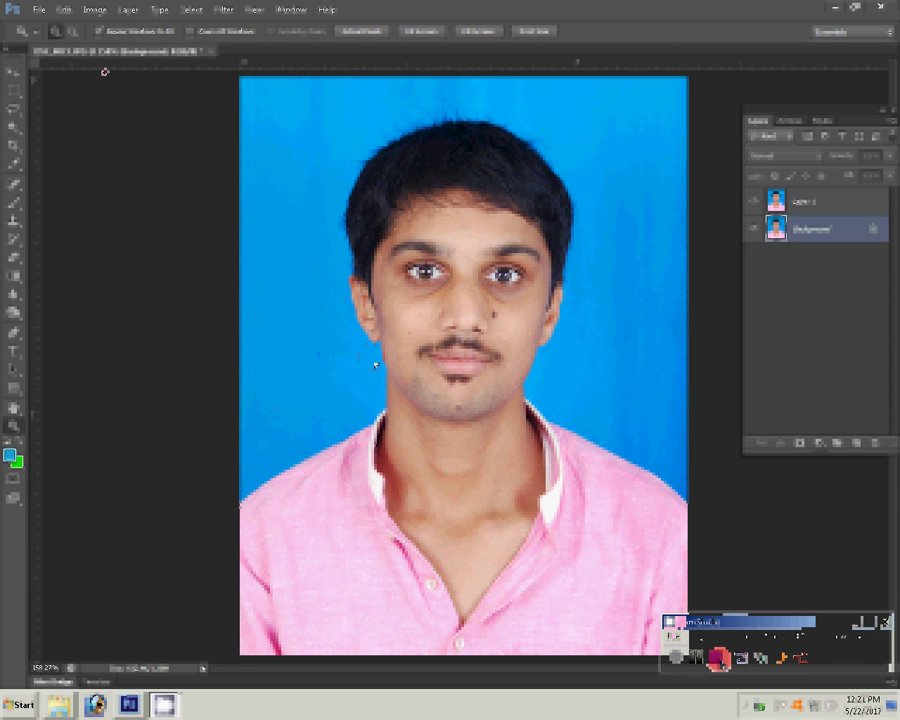
Add 1% uniform monochromatic noise and zoom in on the face
{"action": "left_click", "coordinate": [222, 9]}
{"action": "mouse_move", "coordinate": [236, 178]}
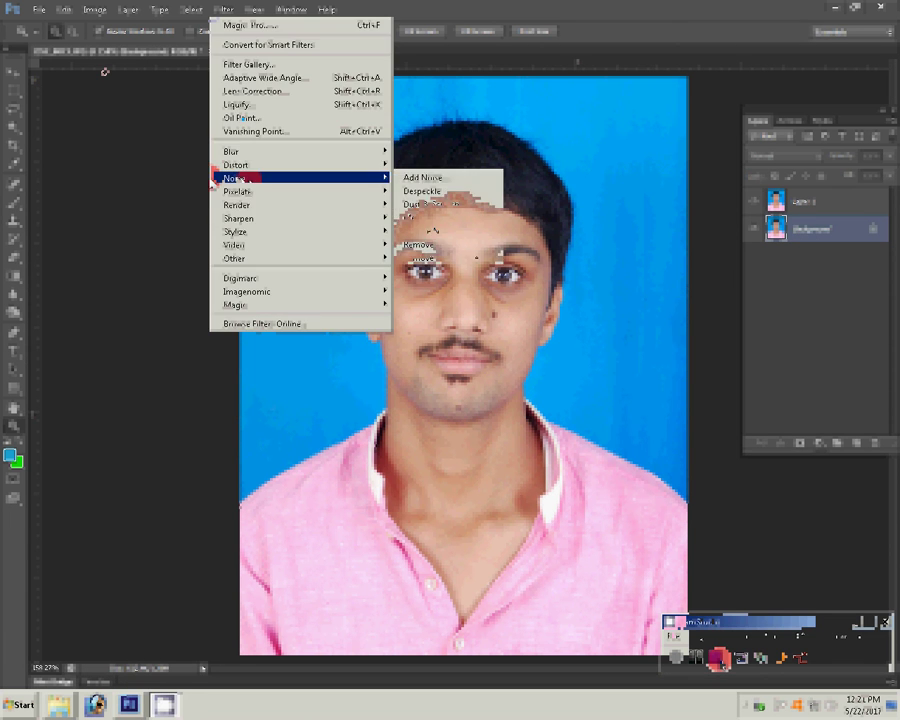
{"action": "key", "text": "Return"}
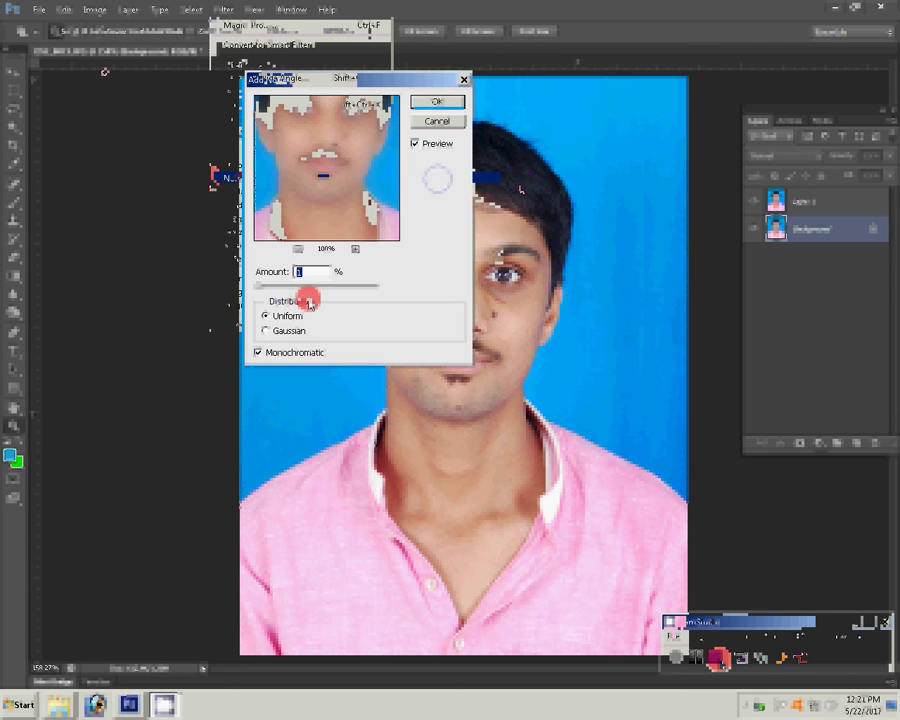
{"action": "left_click", "coordinate": [432, 101]}
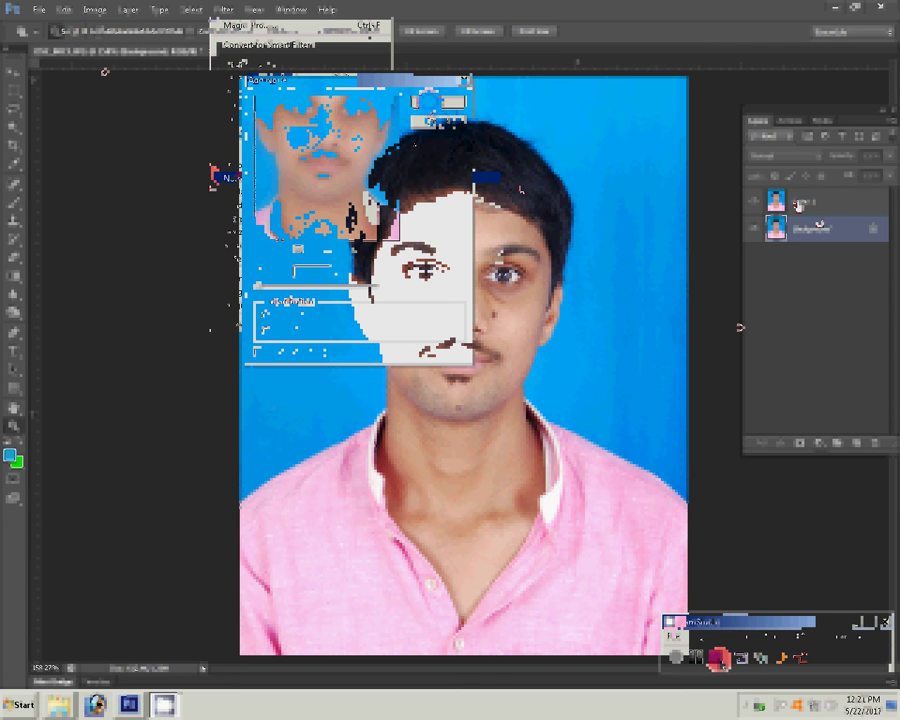
{"action": "left_click", "coordinate": [436, 330]}
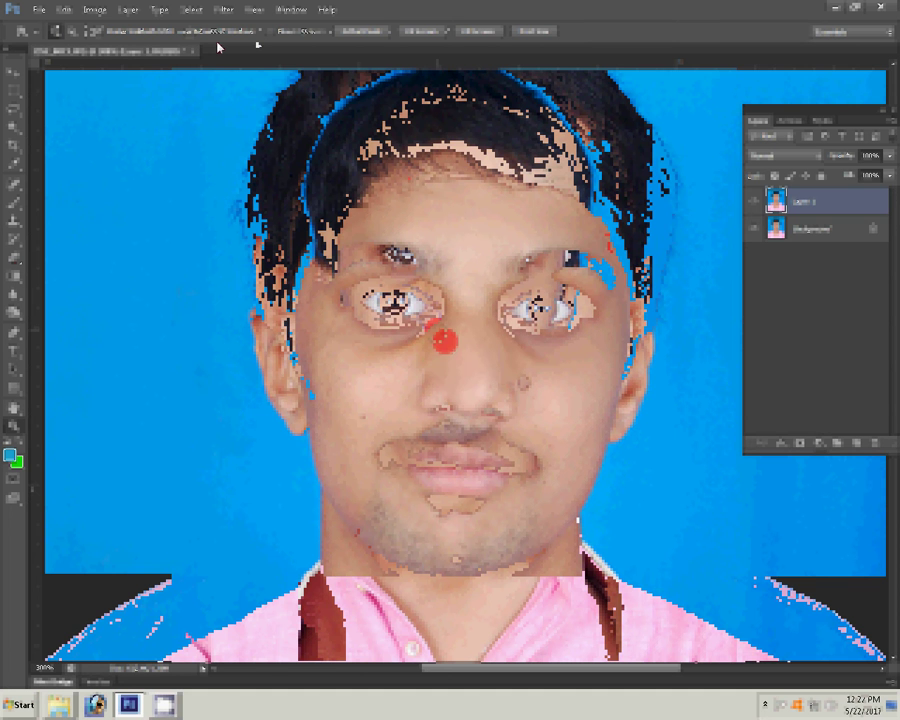
Erase at 55% opacity and move the copied skin patch over the face
{"action": "key", "text": "e"}
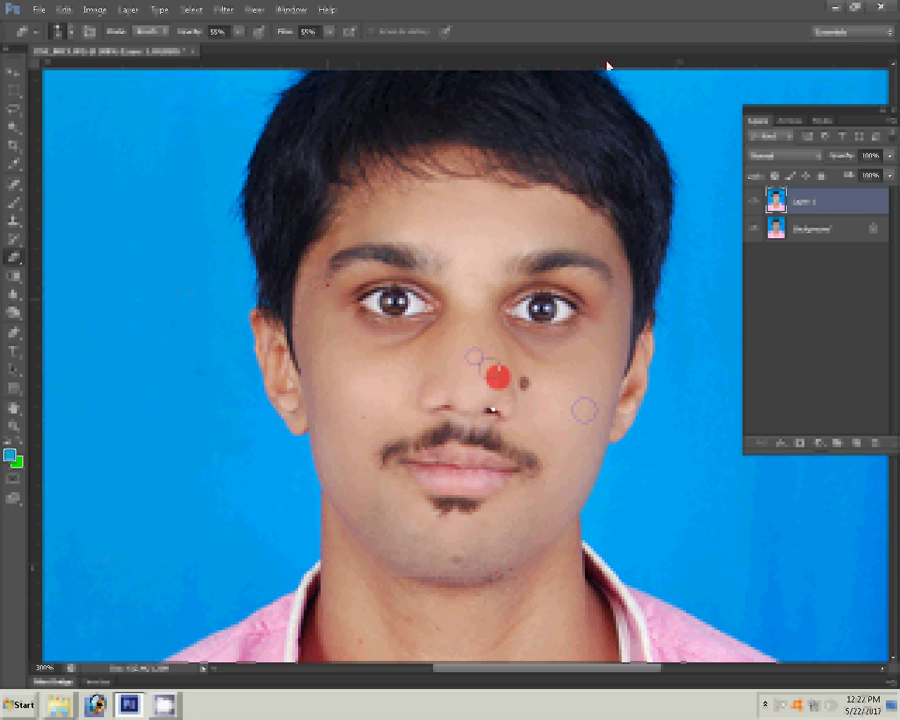
{"action": "scroll", "coordinate": [494, 372], "scroll_direction": "down", "scroll_amount": 3}
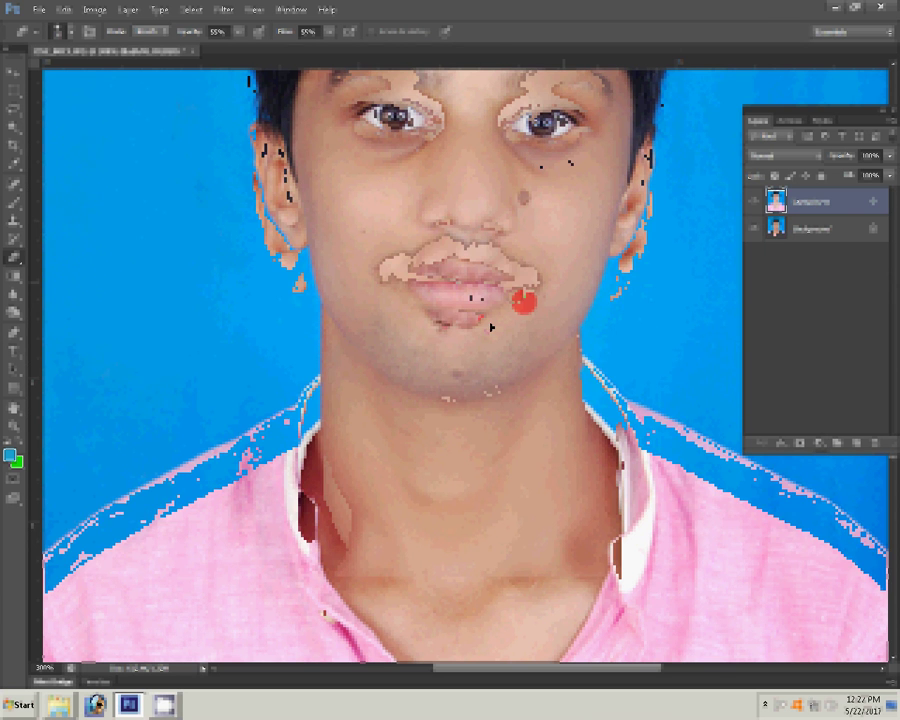
{"action": "left_click_drag", "start_coordinate": [523, 301], "coordinate": [514, 354]}
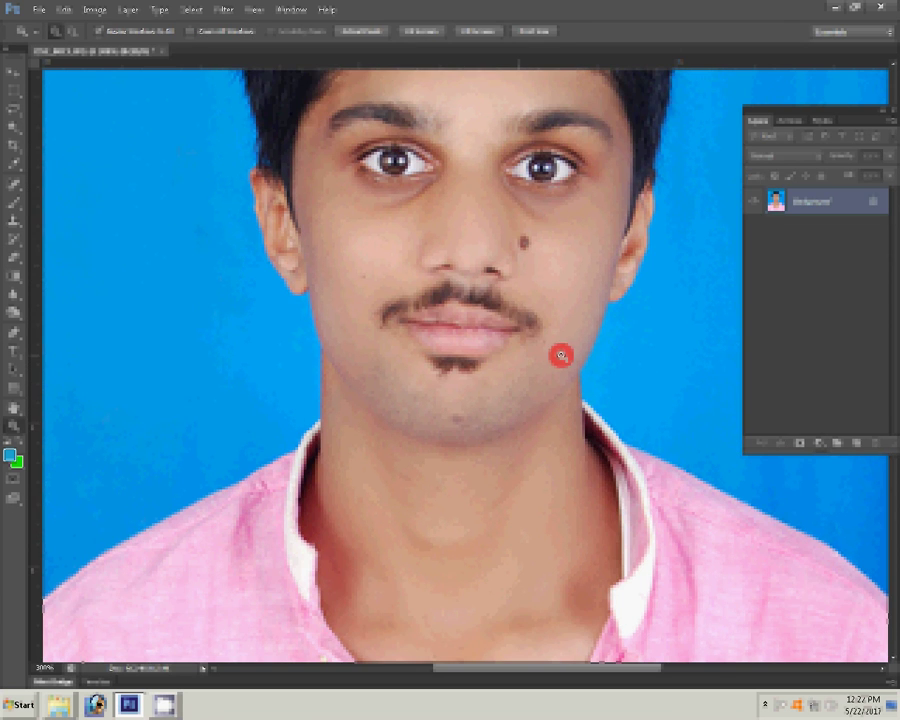
{"action": "right_click", "coordinate": [561, 356]}
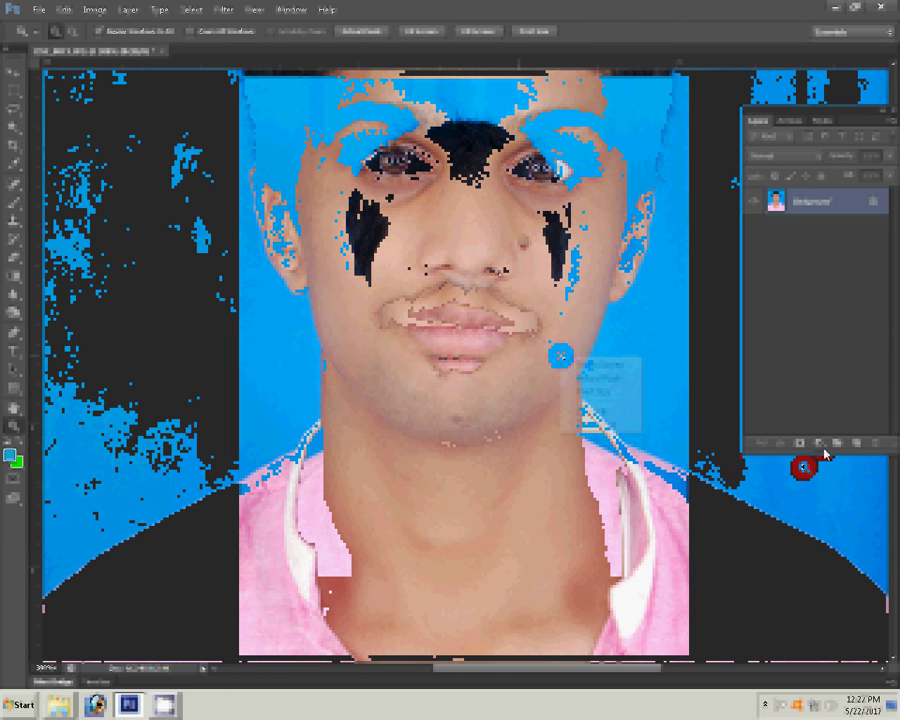
Apply a Levels adjustment with the midtone set to 0.84
{"action": "left_click", "coordinate": [820, 445]}
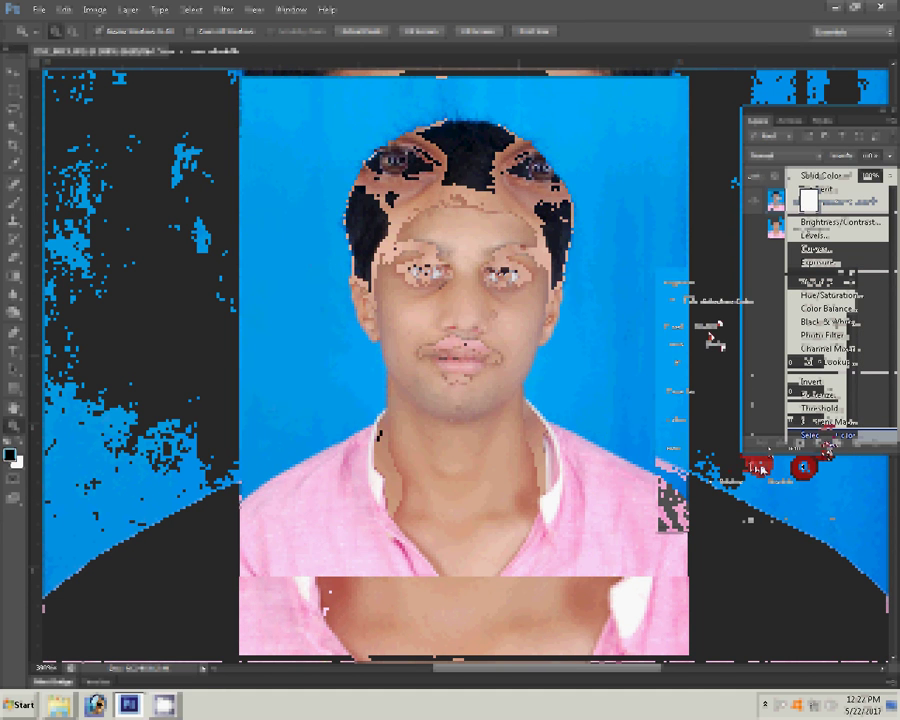
{"action": "left_click", "coordinate": [160, 10]}
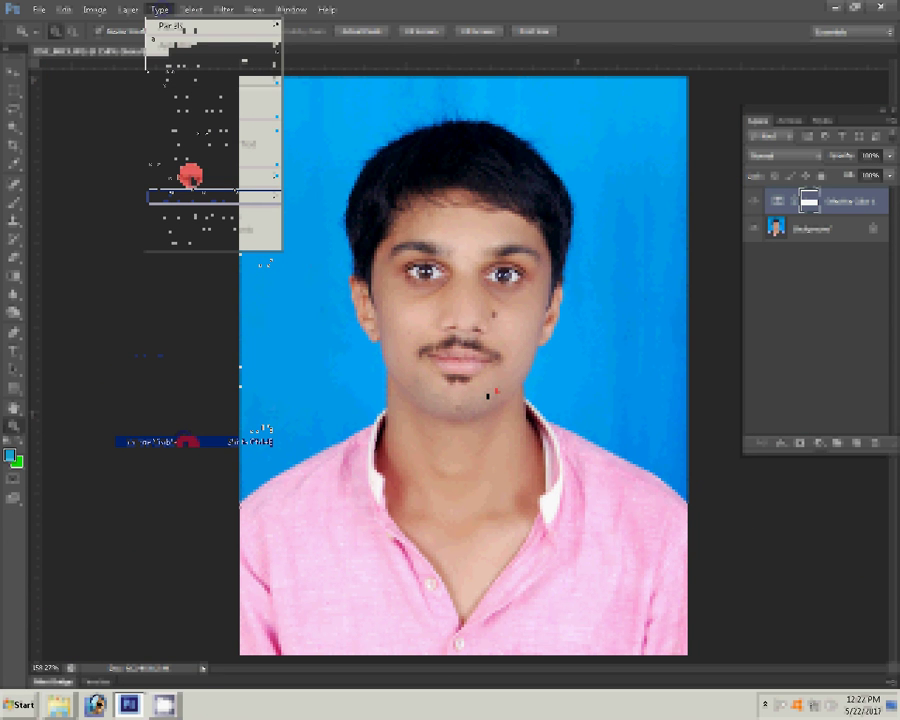
{"action": "left_click", "coordinate": [190, 177]}
{"action": "left_click_drag", "start_coordinate": [577, 350], "coordinate": [585, 350]}
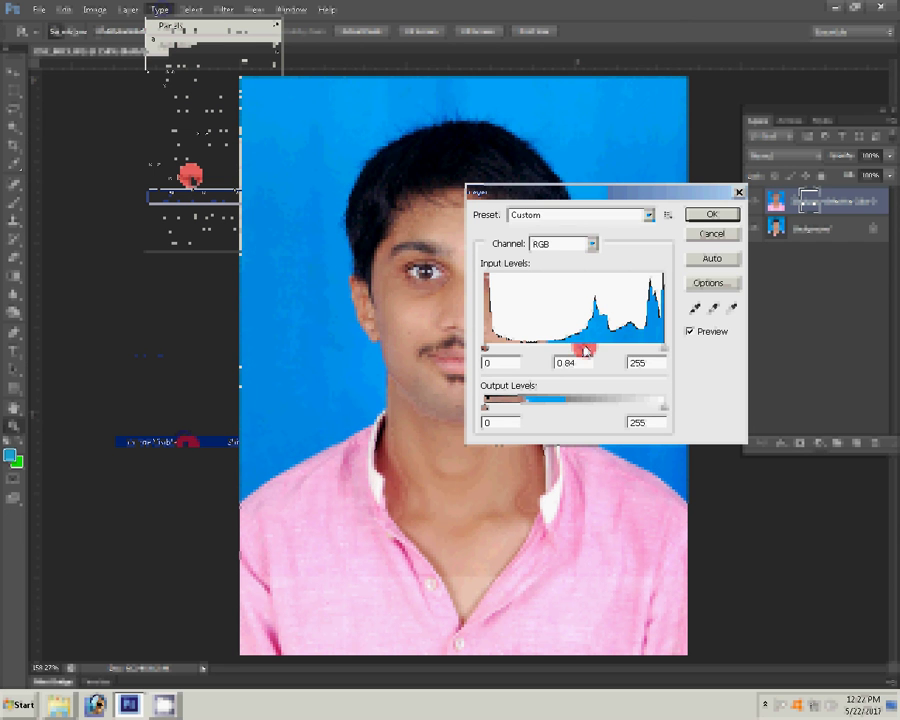
{"action": "left_click", "coordinate": [711, 214]}
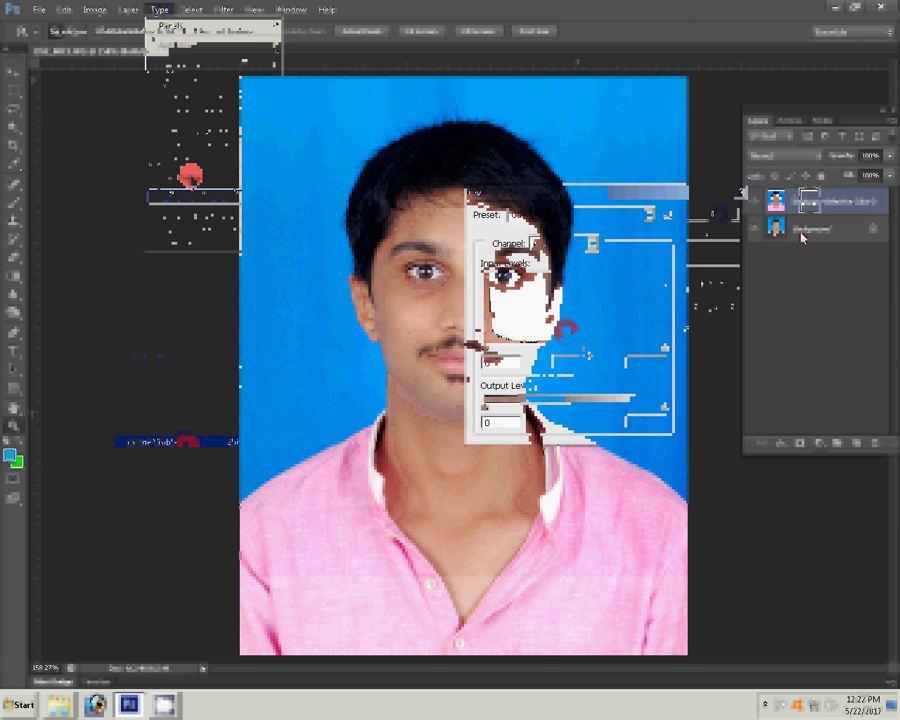
Shift the colour balance midtones slightly toward yellow (−3)
{"action": "key", "text": "ctrl+b"}
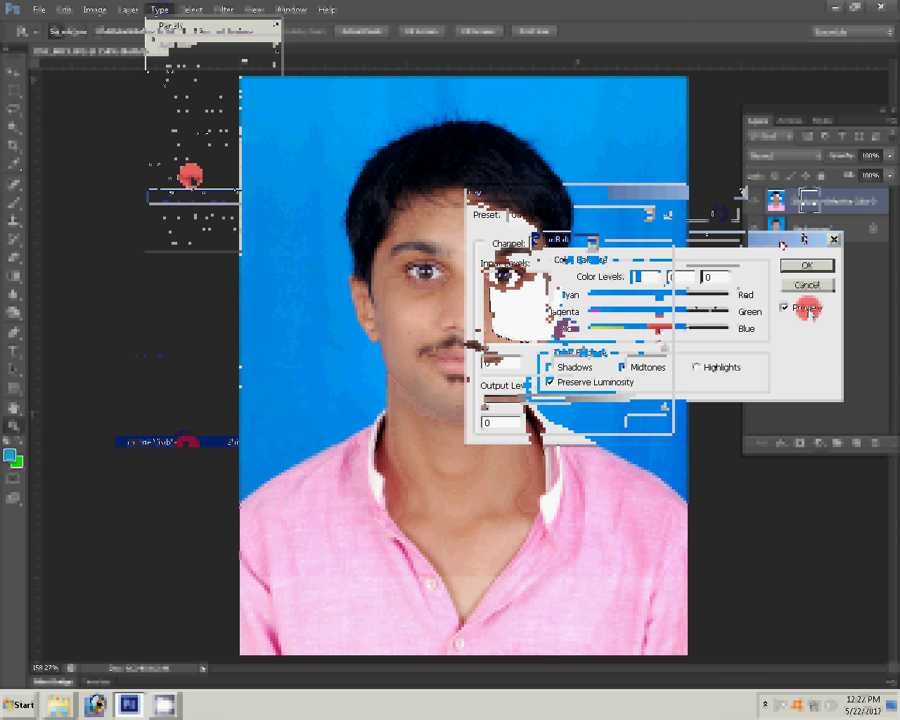
{"action": "left_click_drag", "start_coordinate": [658, 327], "coordinate": [653, 328]}
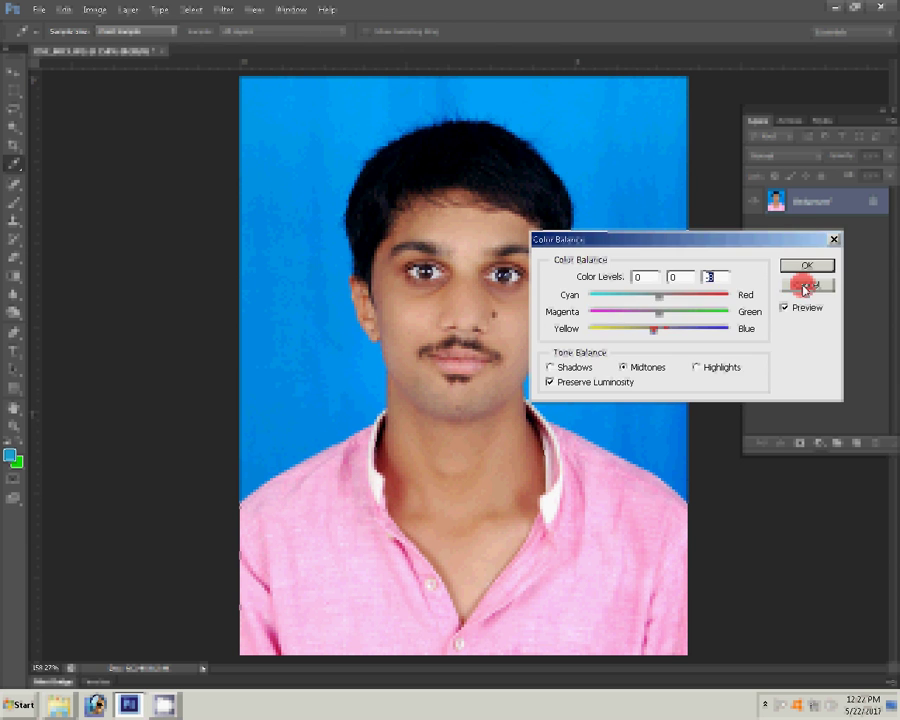
{"action": "left_click", "coordinate": [808, 265]}
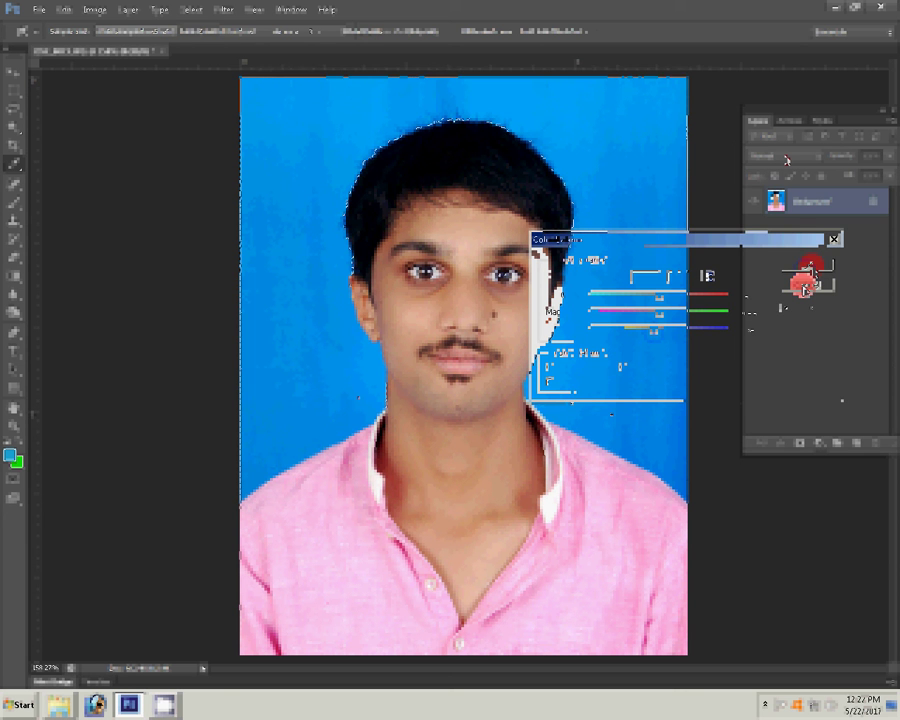
Feather the background selection and fill it with a solid blue colour layer
{"action": "right_click", "coordinate": [620, 229]}
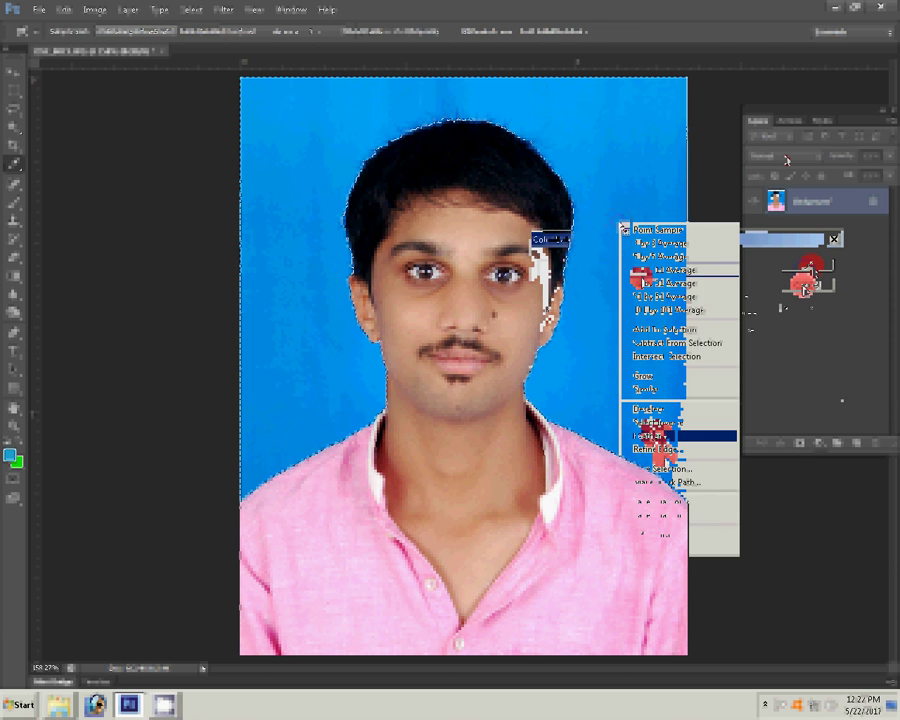
{"action": "left_click", "coordinate": [655, 436]}
{"action": "left_click", "coordinate": [432, 176]}
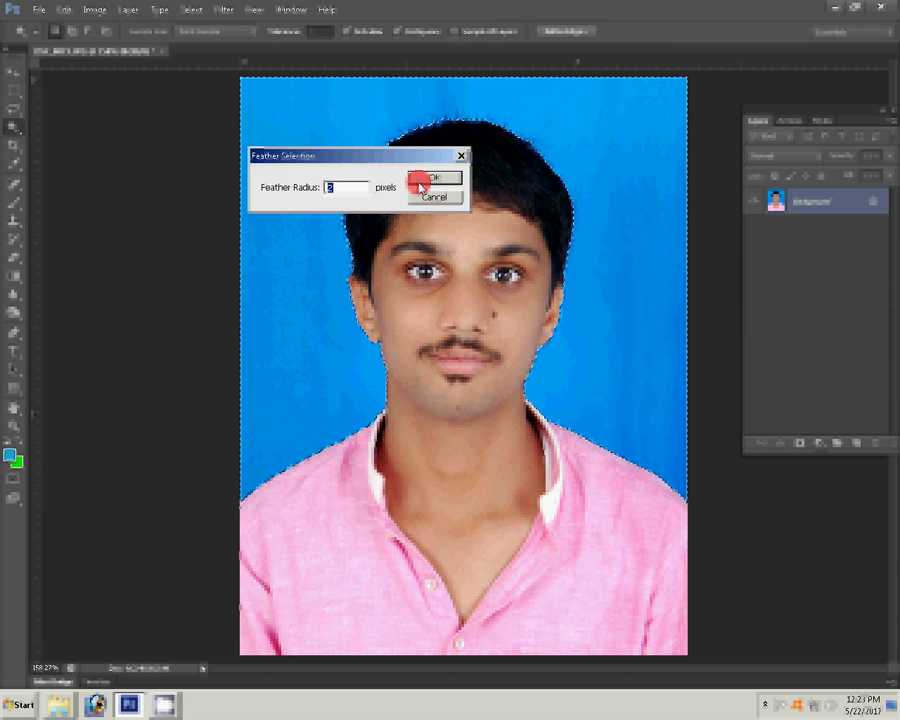
{"action": "left_click", "coordinate": [818, 443]}
{"action": "left_click", "coordinate": [816, 188]}
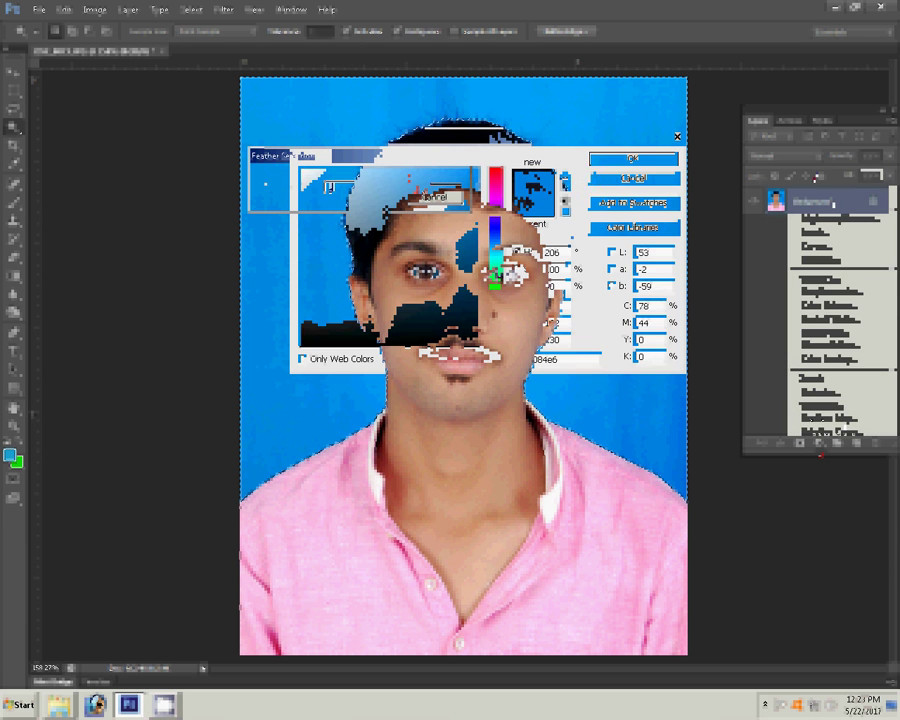
{"action": "left_click", "coordinate": [640, 158]}
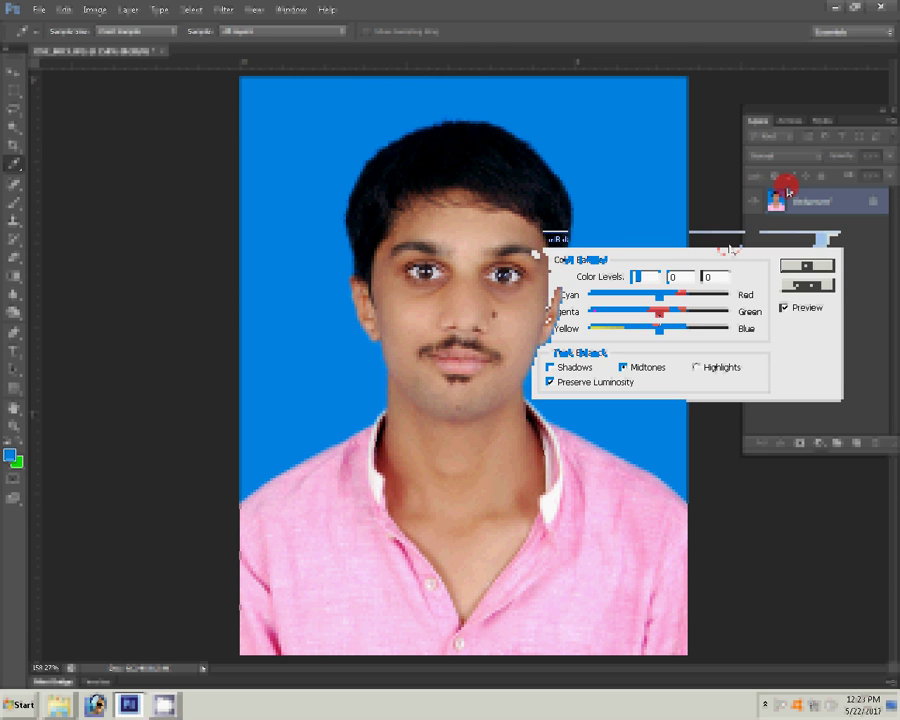
Run the print-sheet action to tile passport copies onto a new sheet
{"action": "left_click", "coordinate": [804, 284]}
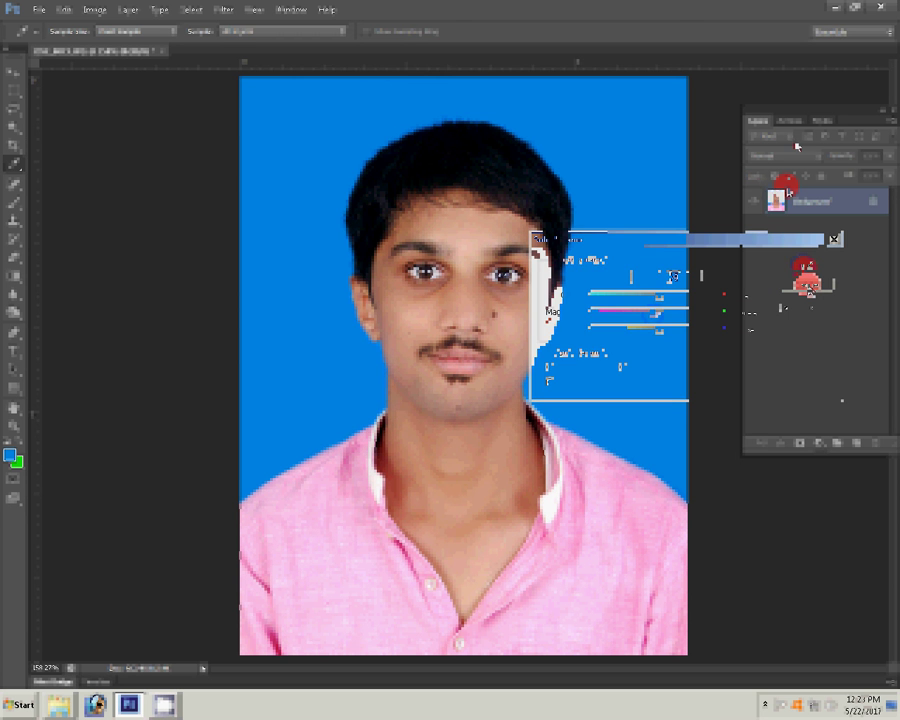
{"action": "left_click", "coordinate": [790, 121]}
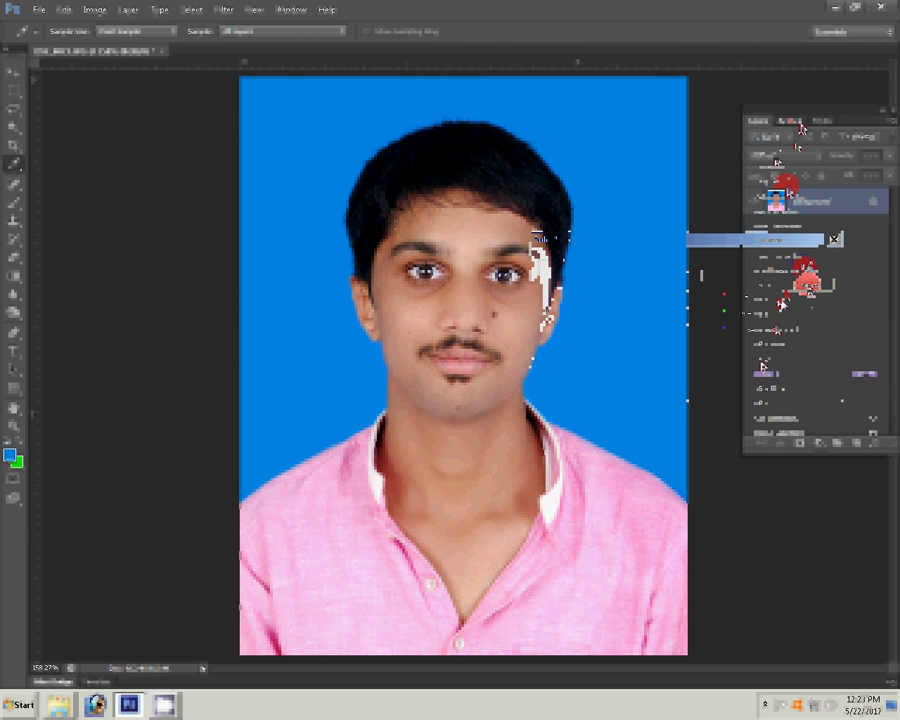
{"action": "left_click", "coordinate": [480, 281]}
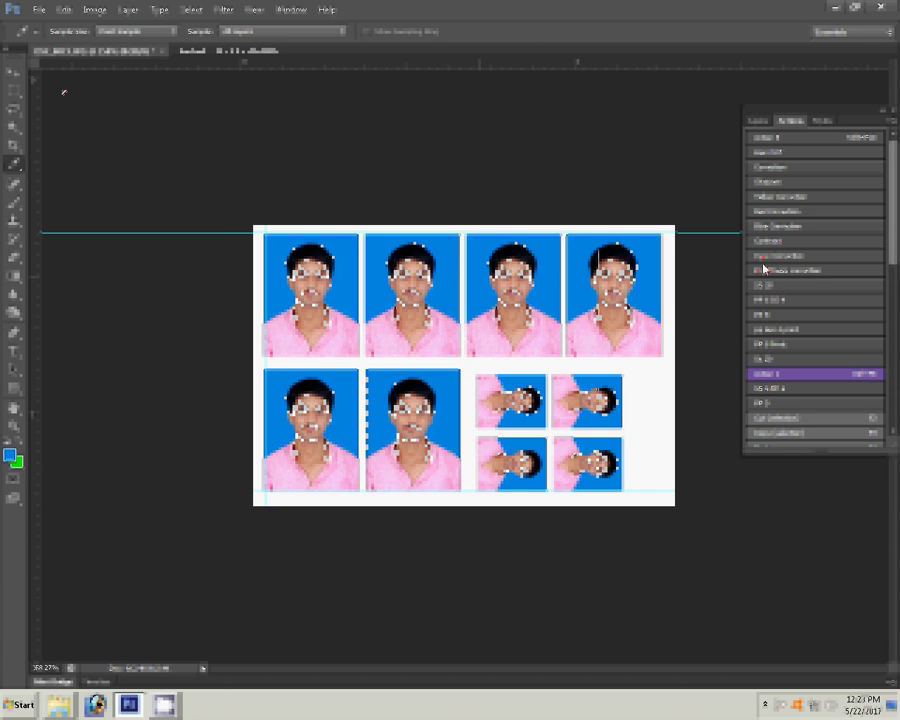
Rotate the print sheet 90° clockwise to portrait and print it on the HiTi S420
{"action": "left_click", "coordinate": [94, 10]}
{"action": "mouse_move", "coordinate": [118, 138]}
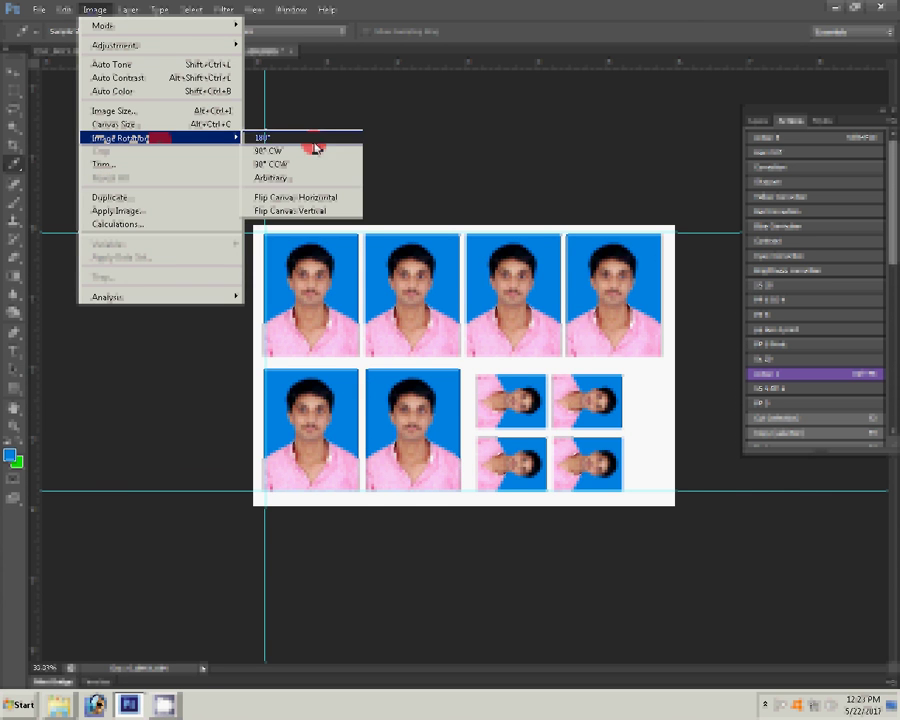
{"action": "left_click", "coordinate": [306, 149]}
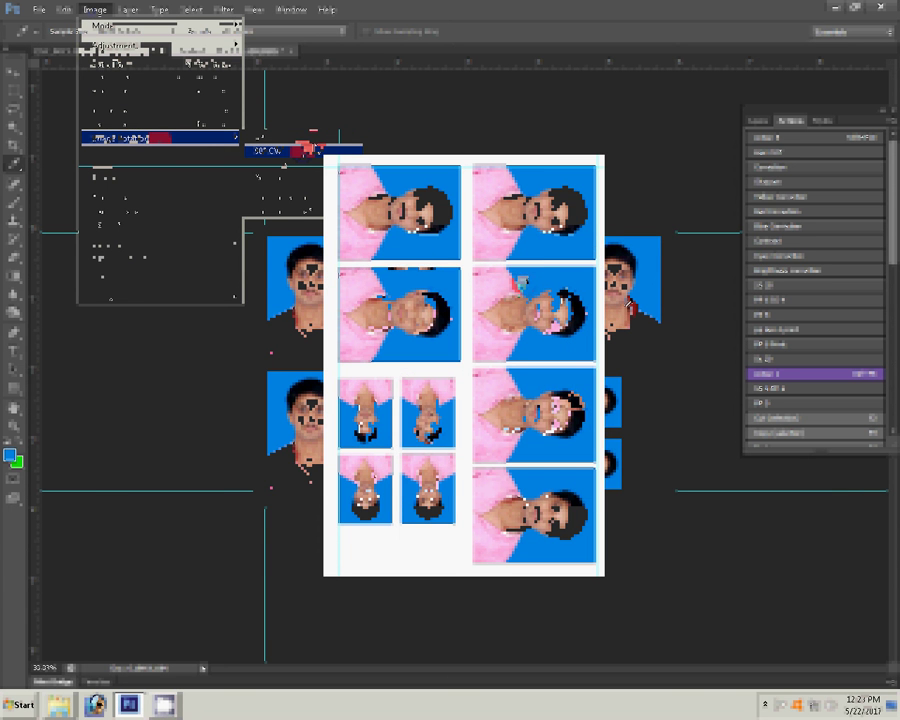
{"action": "key", "text": "ctrl+p"}
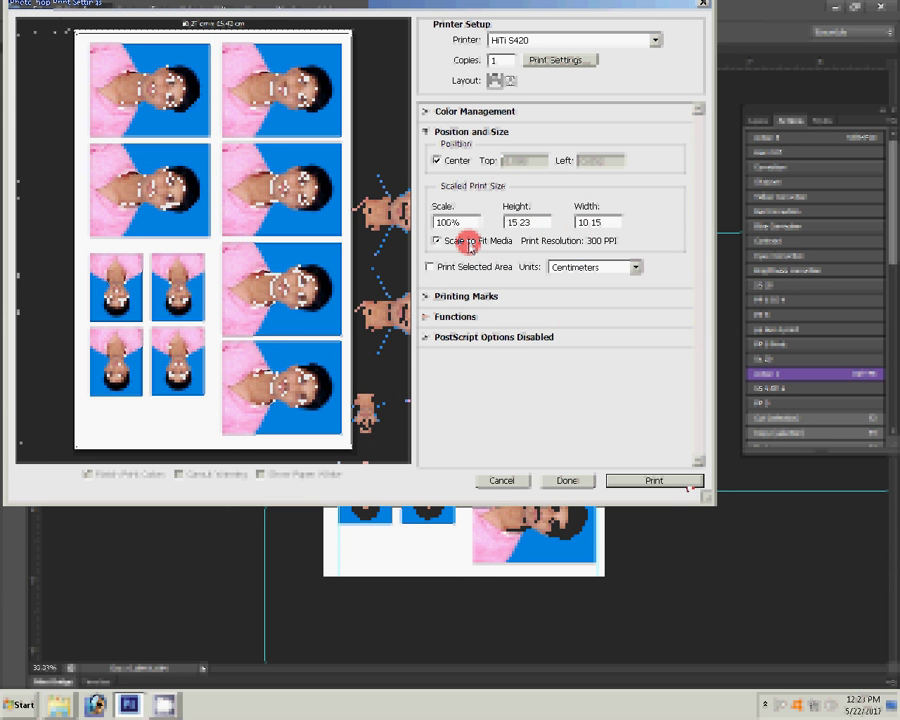
{"action": "key", "text": "Return"}
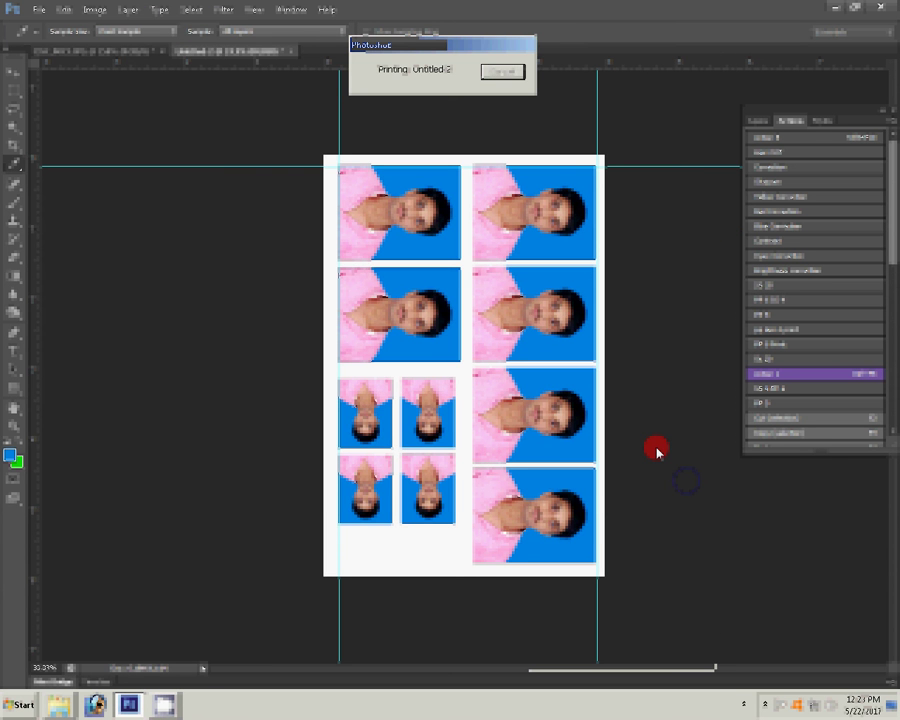